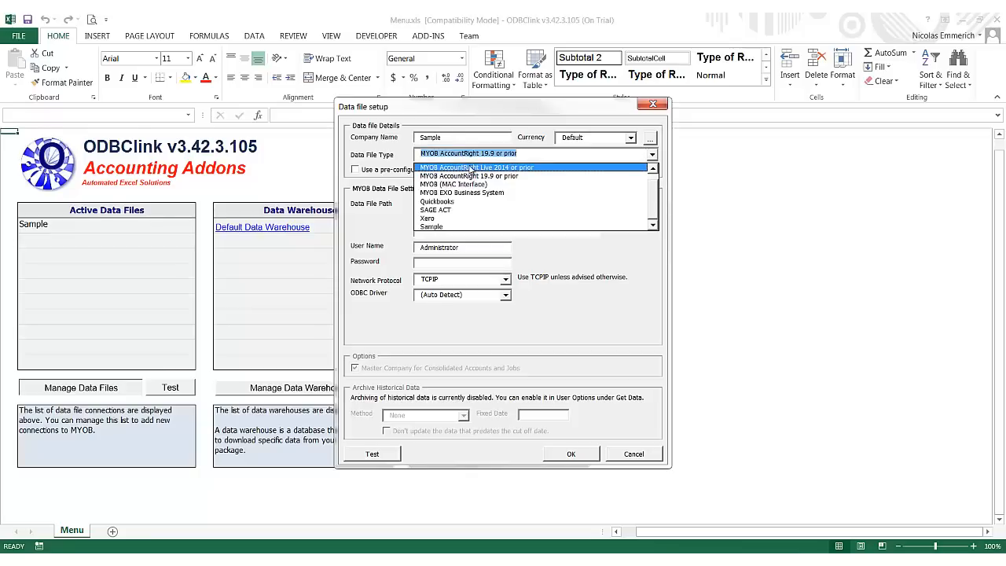
- Link the Sample company to the Clearwater_Plus_AU.myox data file from the library
{"action": "left_click", "coordinate": [638, 268]}
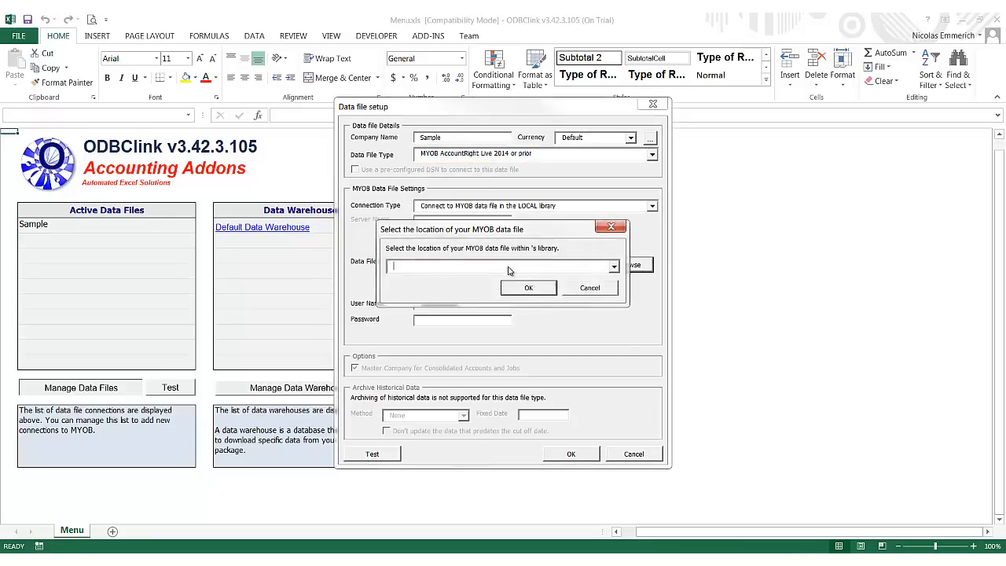
{"action": "left_click", "coordinate": [483, 265]}
{"action": "left_click", "coordinate": [530, 288]}
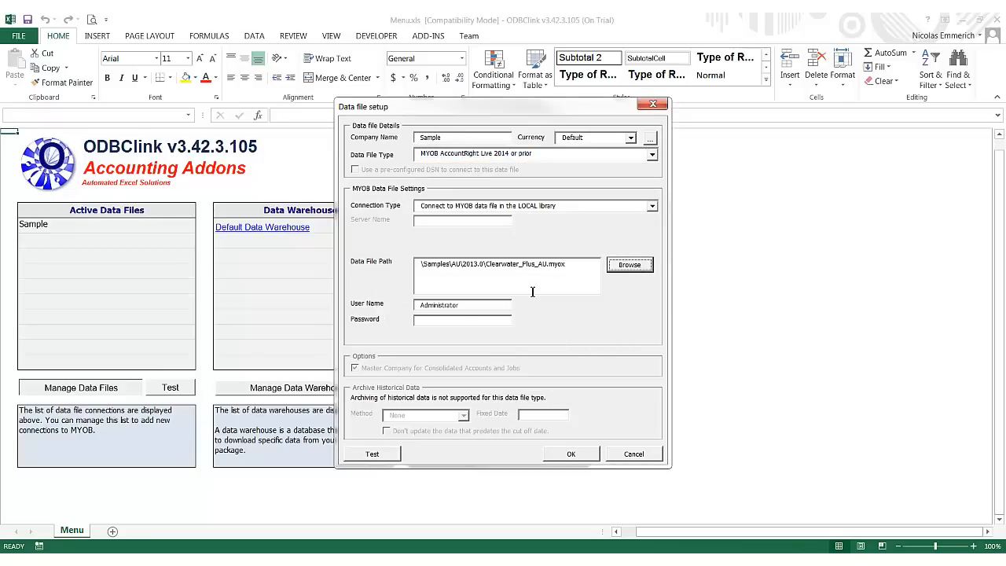
{"action": "left_click", "coordinate": [302, 388]}
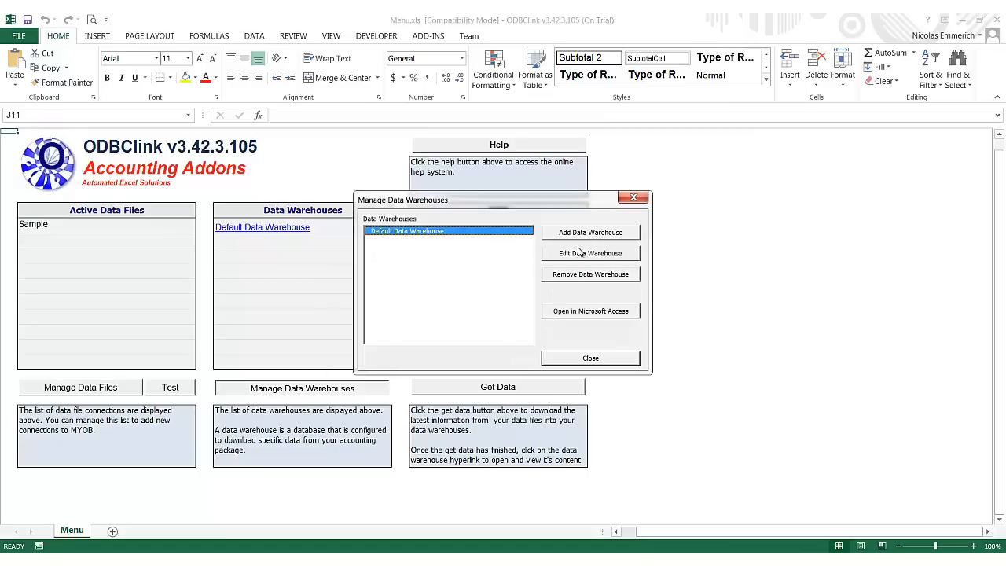
- Add the MYOX accounts and categories tables to the Default Data Warehouse
{"action": "left_click", "coordinate": [591, 252]}
{"action": "left_click", "coordinate": [414, 231]}
{"action": "left_click", "coordinate": [571, 258]}
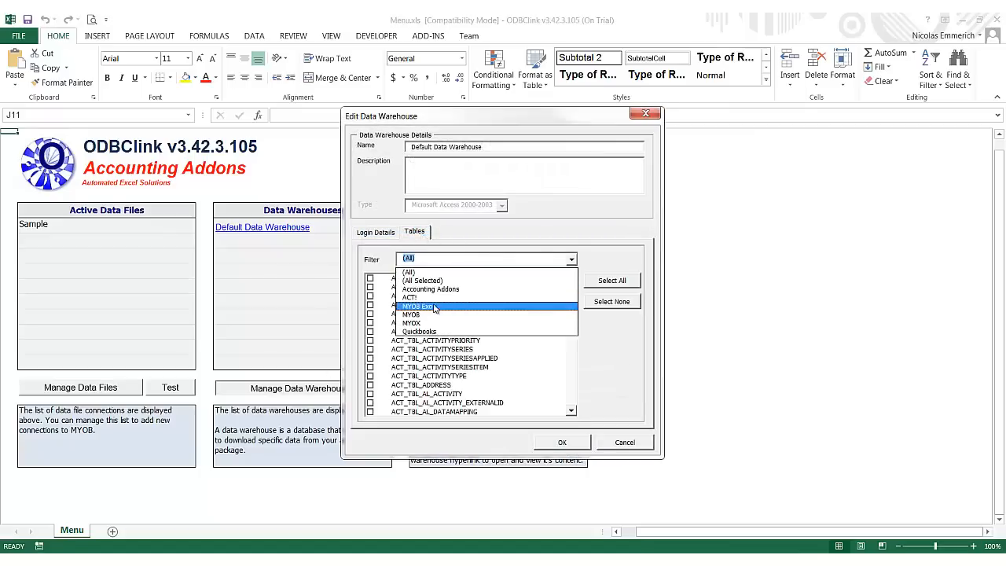
{"action": "left_click", "coordinate": [430, 323]}
{"action": "left_click", "coordinate": [419, 304]}
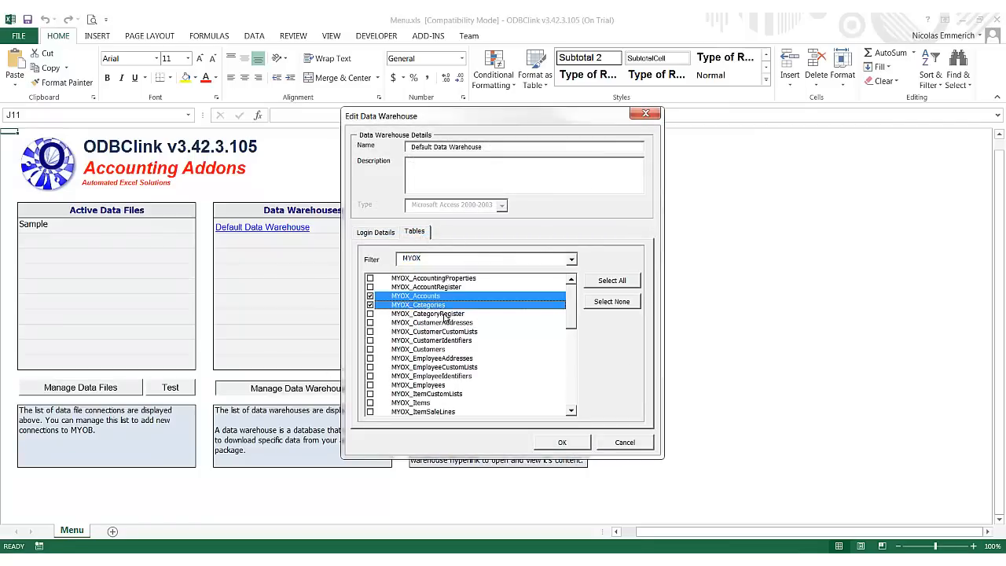
{"action": "left_click", "coordinate": [562, 443]}
{"action": "left_click", "coordinate": [591, 358]}
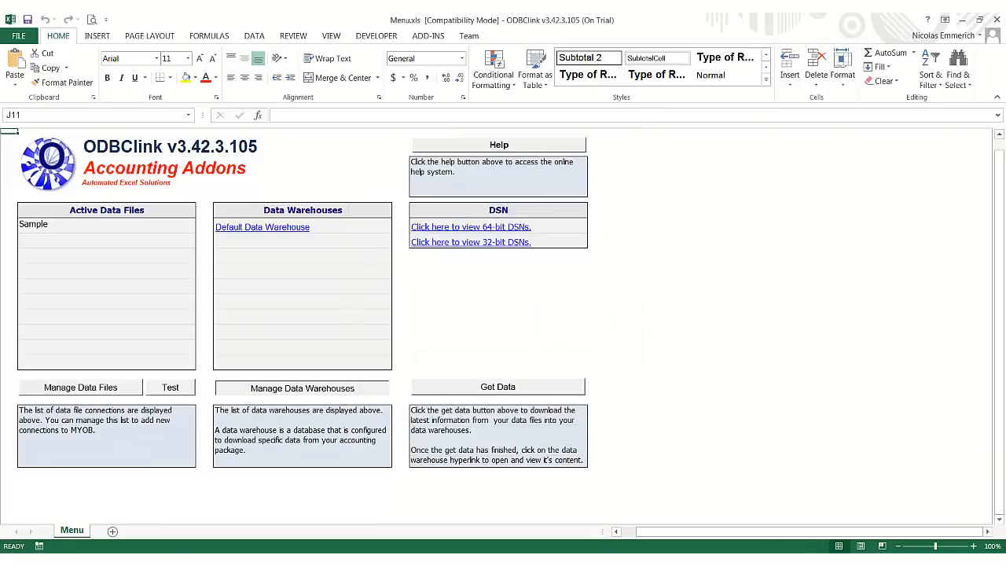
- Download the MYOB data into the warehouse with Get Data and dismiss the log
{"action": "left_click", "coordinate": [519, 387]}
{"action": "left_click", "coordinate": [585, 343]}
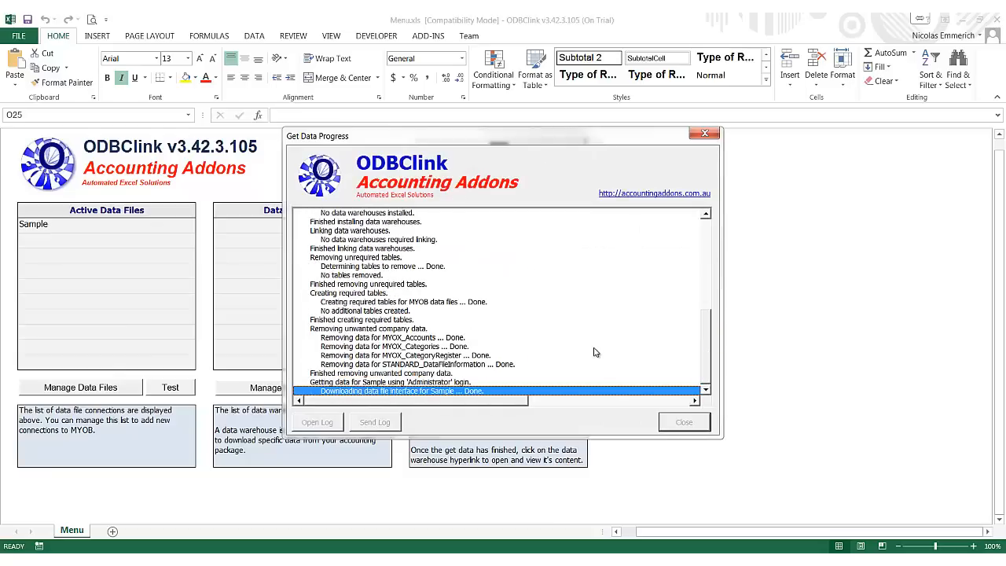
{"action": "left_click", "coordinate": [271, 227]}
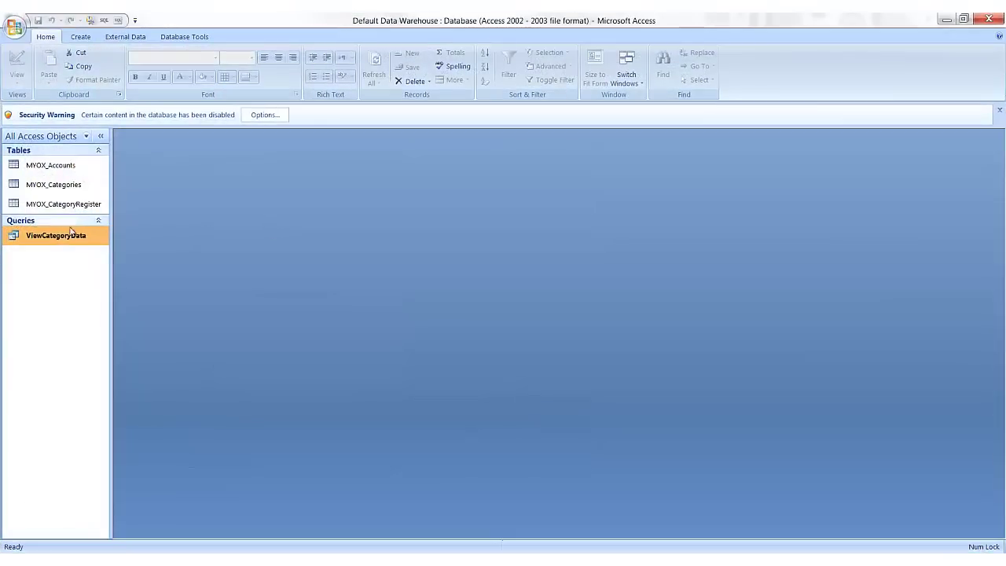
- Review the ViewCategoryData query in Access, sorted by AccountNum ascending
{"action": "left_click", "coordinate": [70, 236]}
{"action": "double_click", "coordinate": [69, 236]}
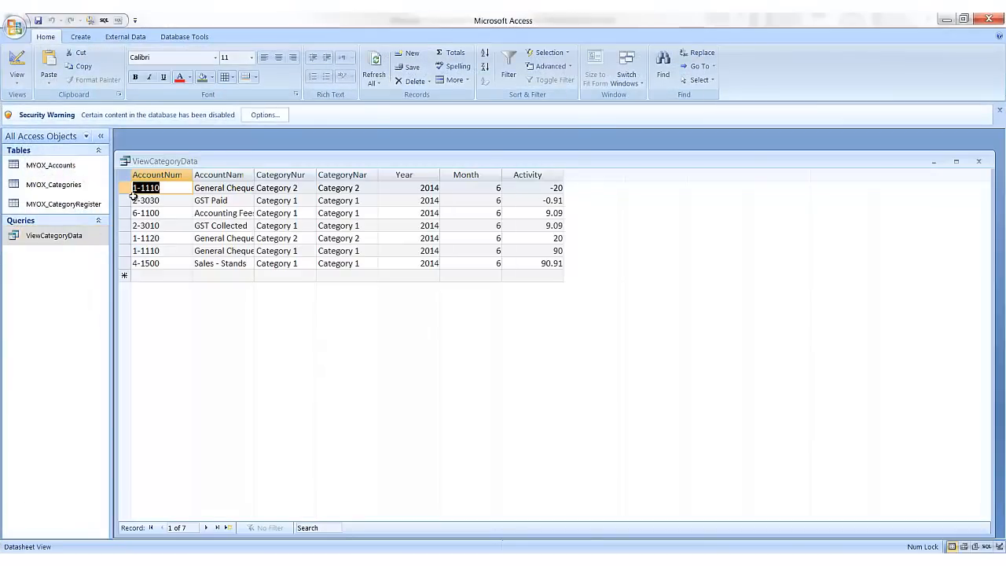
{"action": "right_click", "coordinate": [151, 176]}
{"action": "left_click", "coordinate": [225, 191]}
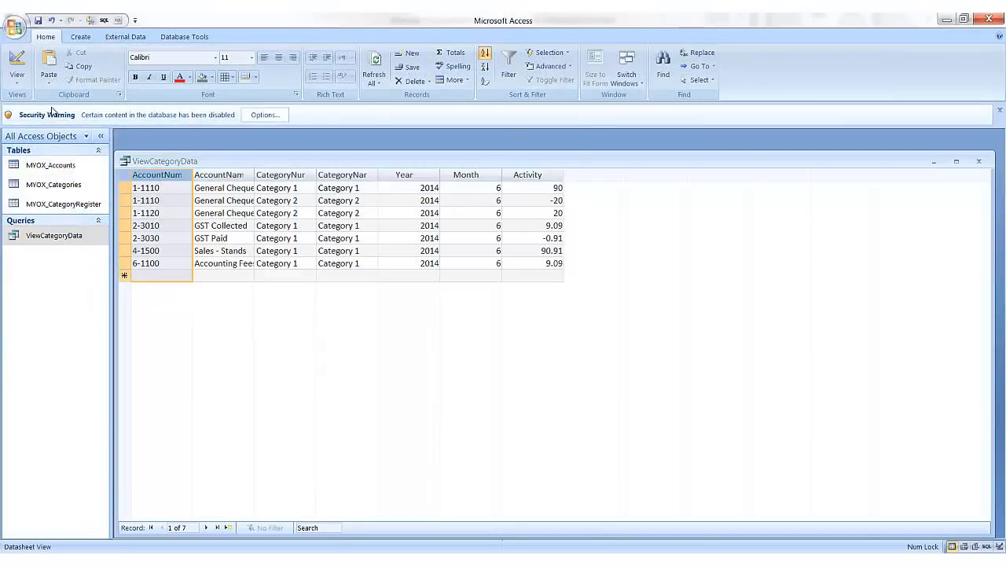
{"action": "left_click", "coordinate": [16, 82]}
- Set An ODBClink DSN's database to Default Data Warehouse.mdb in the 64-bit DSN list
{"action": "left_click", "coordinate": [35, 187]}
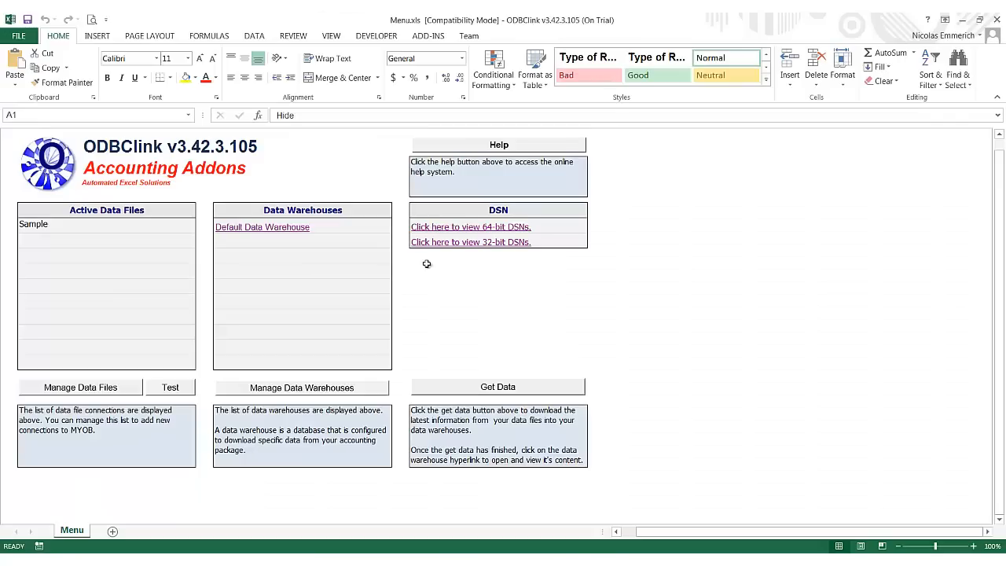
{"action": "left_click", "coordinate": [424, 243]}
{"action": "double_click", "coordinate": [403, 249]}
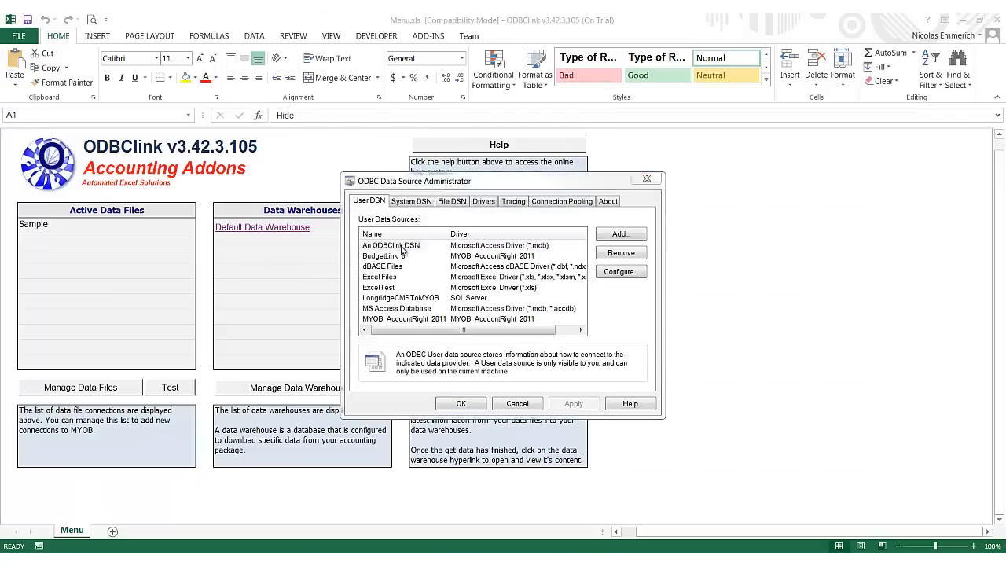
{"action": "left_click", "coordinate": [375, 263]}
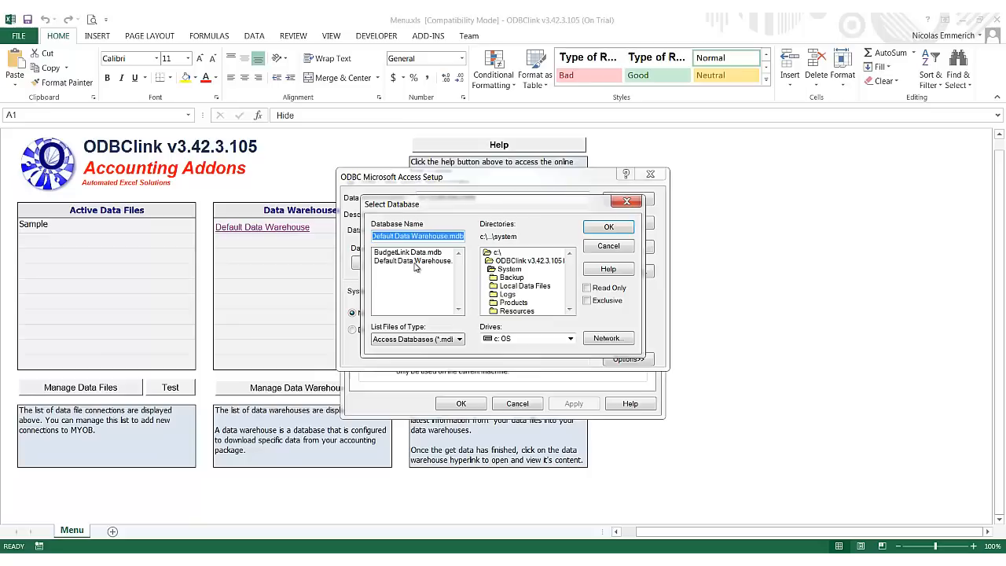
{"action": "double_click", "coordinate": [414, 266]}
{"action": "left_click", "coordinate": [629, 199]}
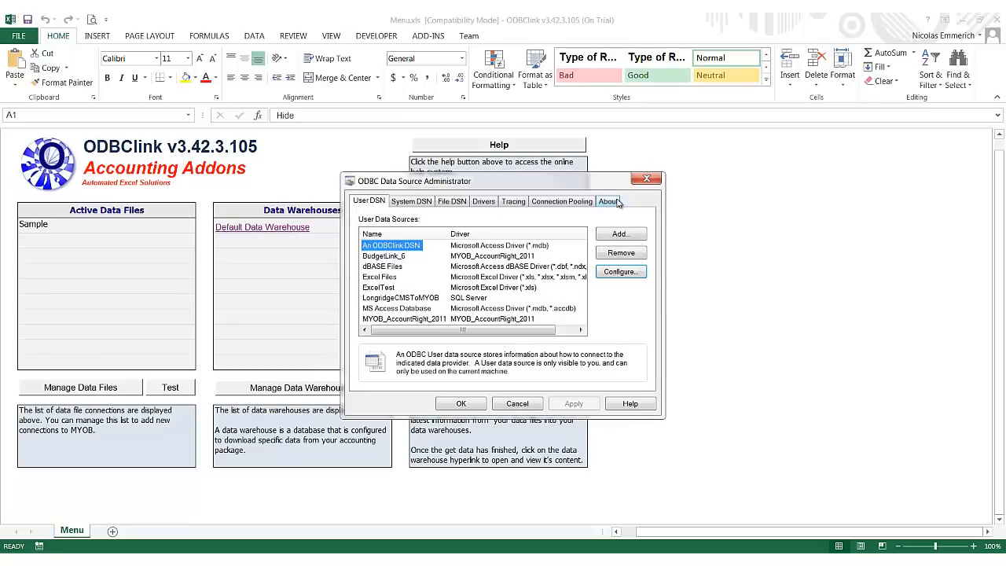